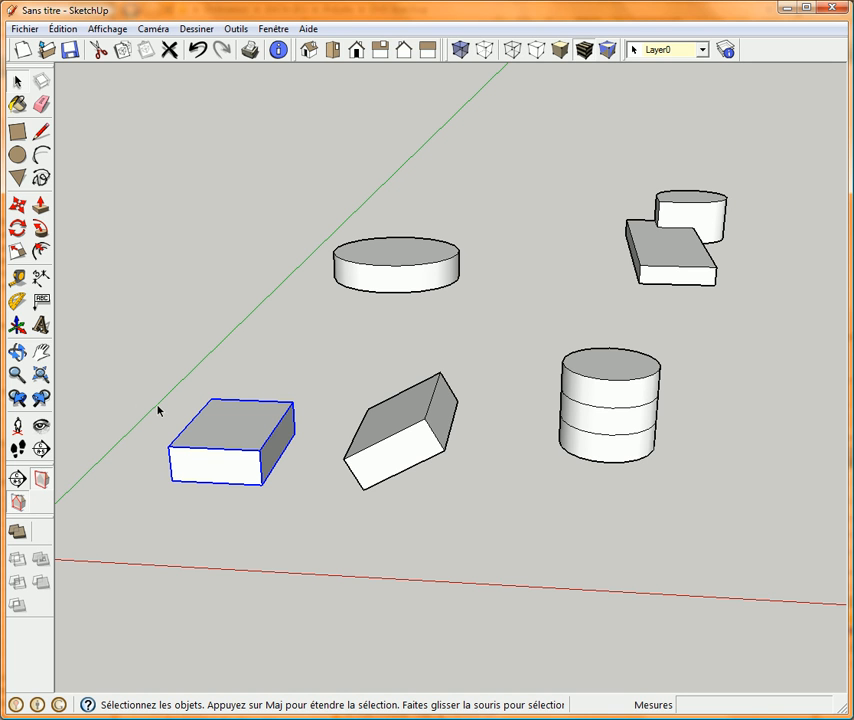
- Make a group from all faces and edges of the loose tilted box and inspect its bounding box against the flat cylinder's
middle_drag(170, 541, 236, 528)
middle_drag(366, 490, 307, 496)
triple_click(446, 447)
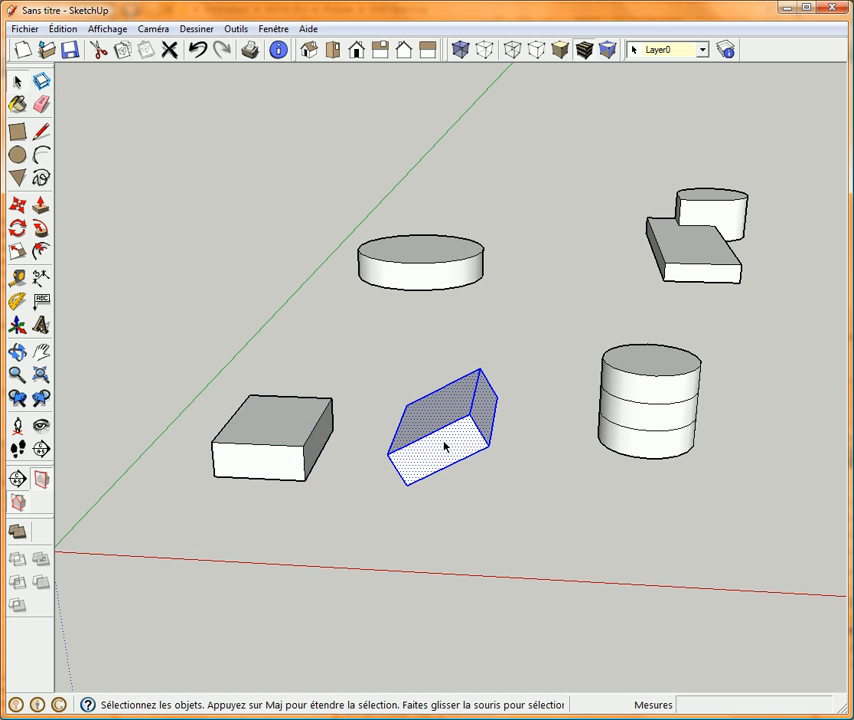
right_click(446, 447)
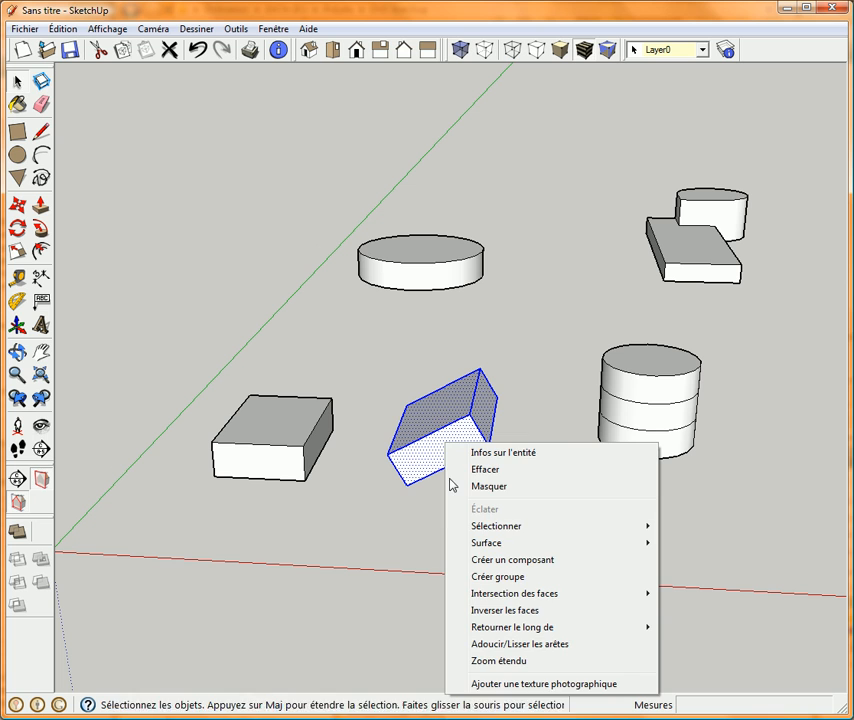
click(494, 577)
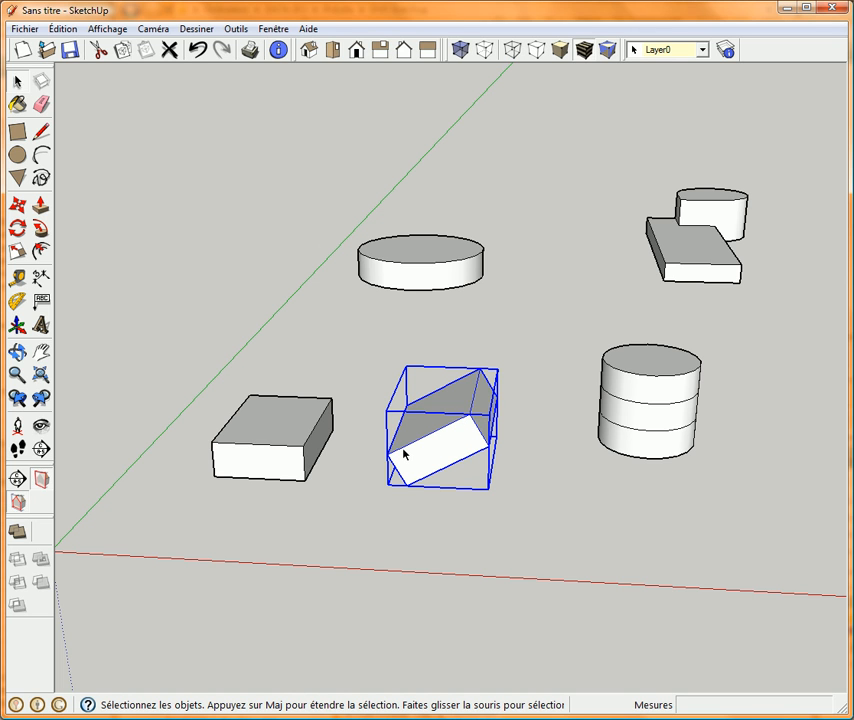
click(415, 280)
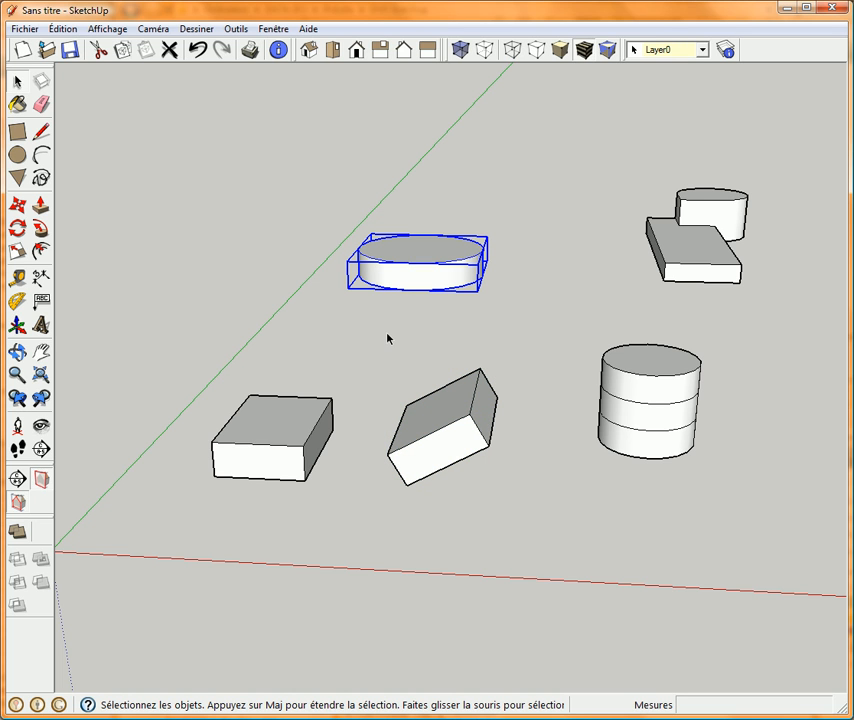
click(418, 447)
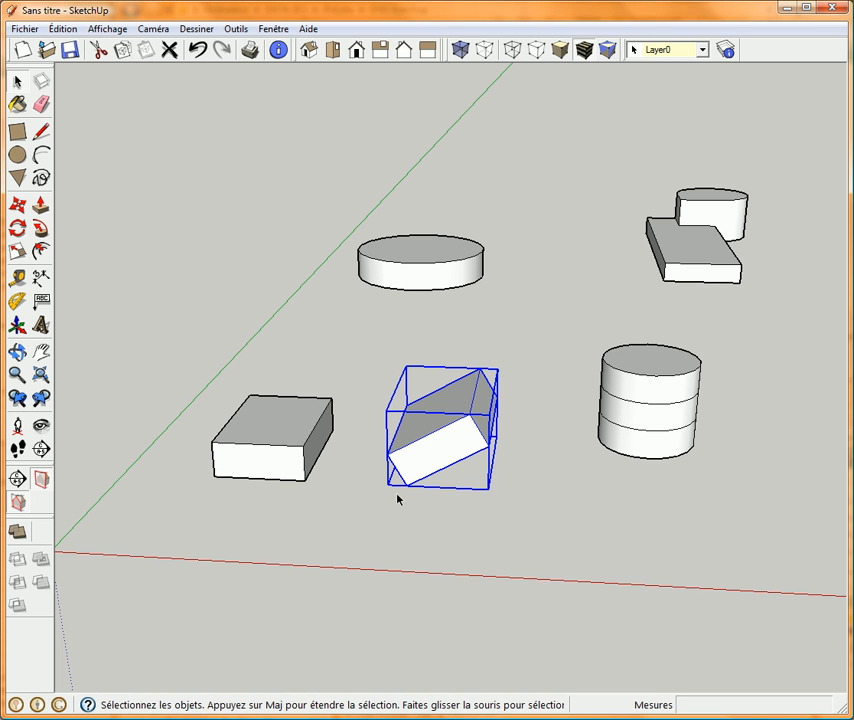
- Rotate the flat box near the green axis by 30° about its lower front corner
click(278, 459)
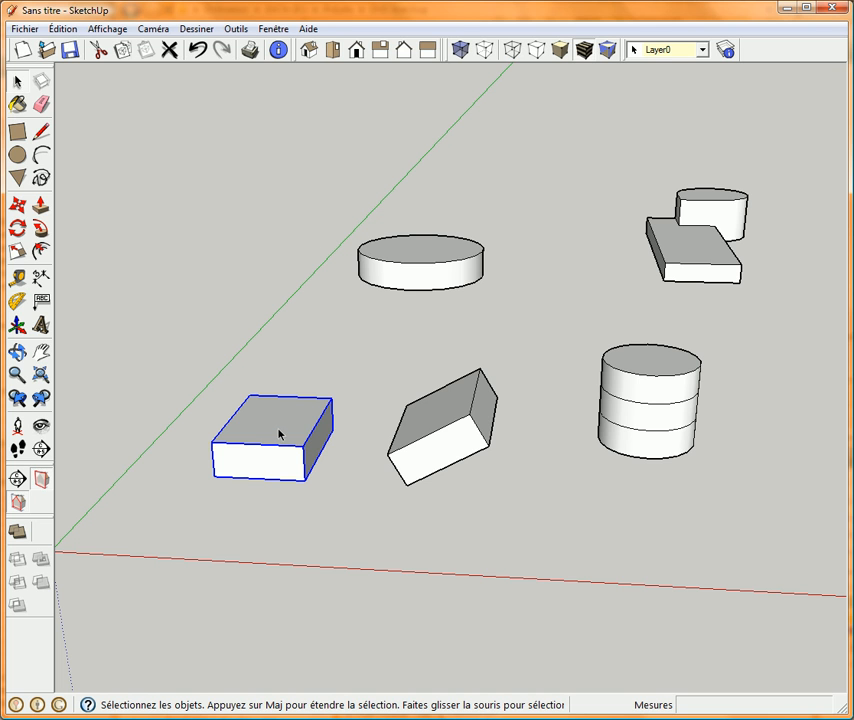
click(18, 230)
click(213, 476)
click(256, 477)
click(262, 454)
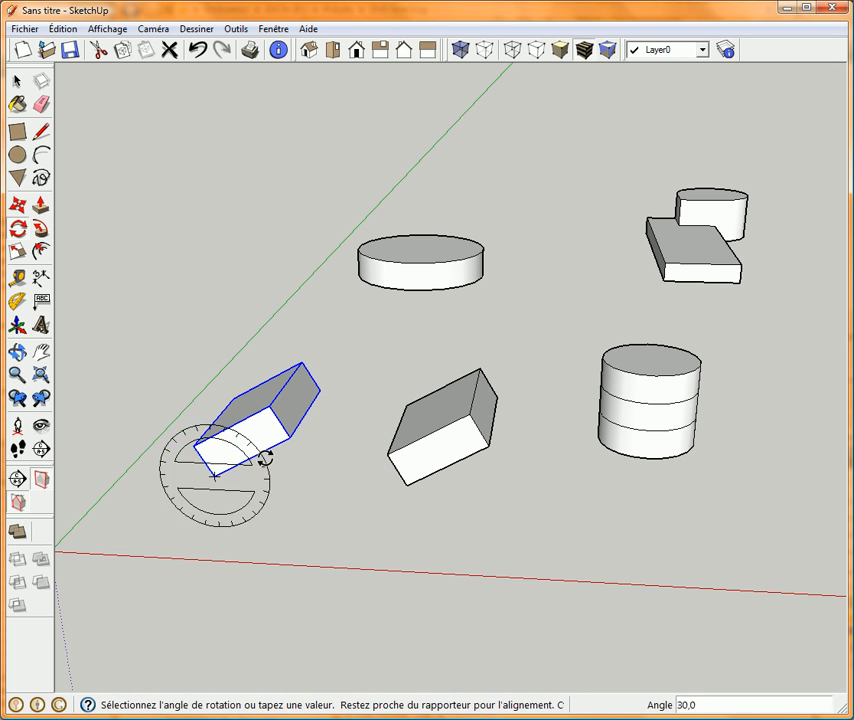
key(space)
click(292, 486)
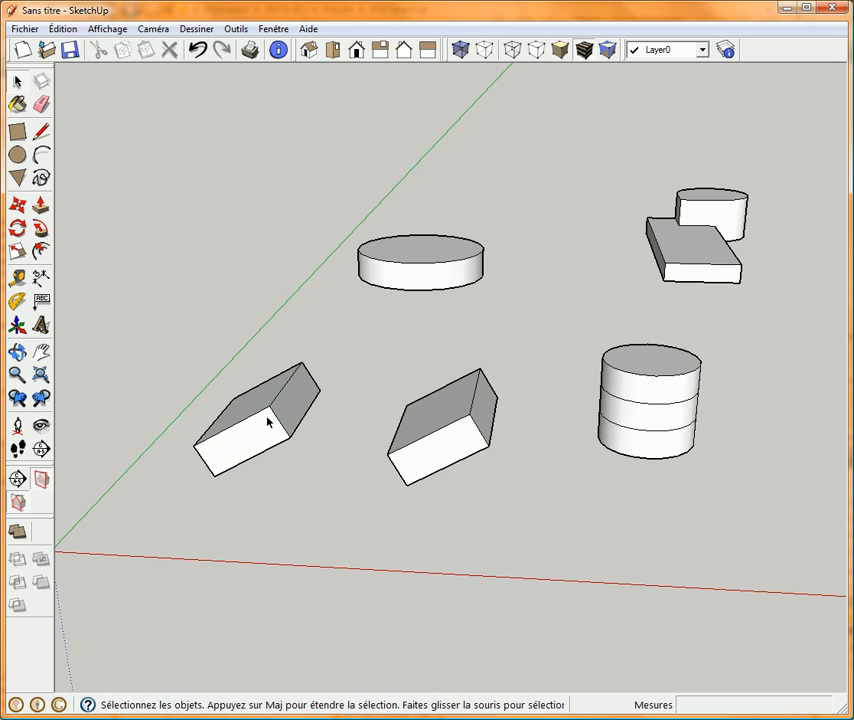
- Compare the selection bounding boxes of the two tilted boxes
click(259, 423)
click(442, 435)
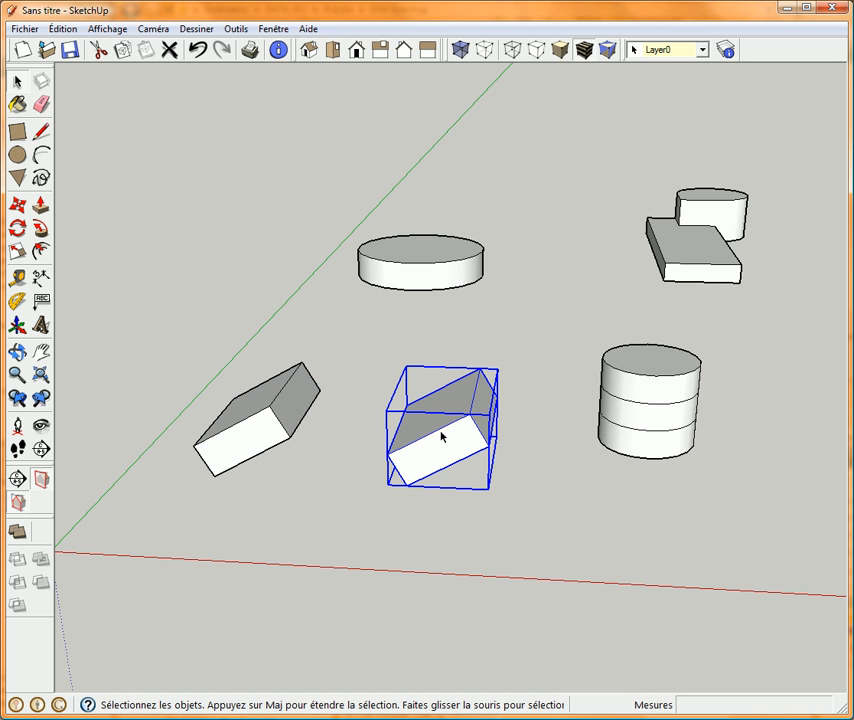
click(343, 517)
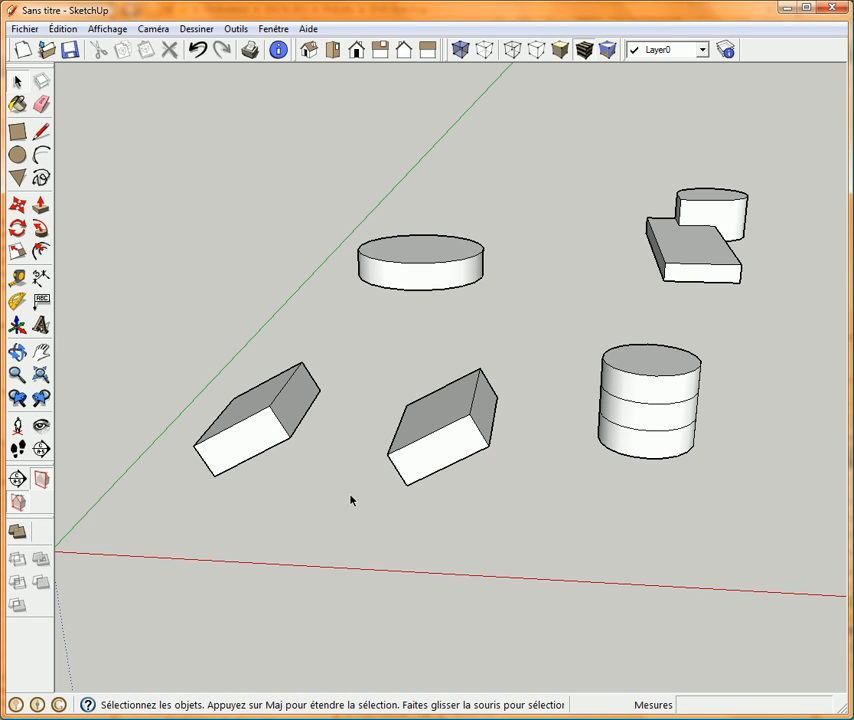
click(422, 450)
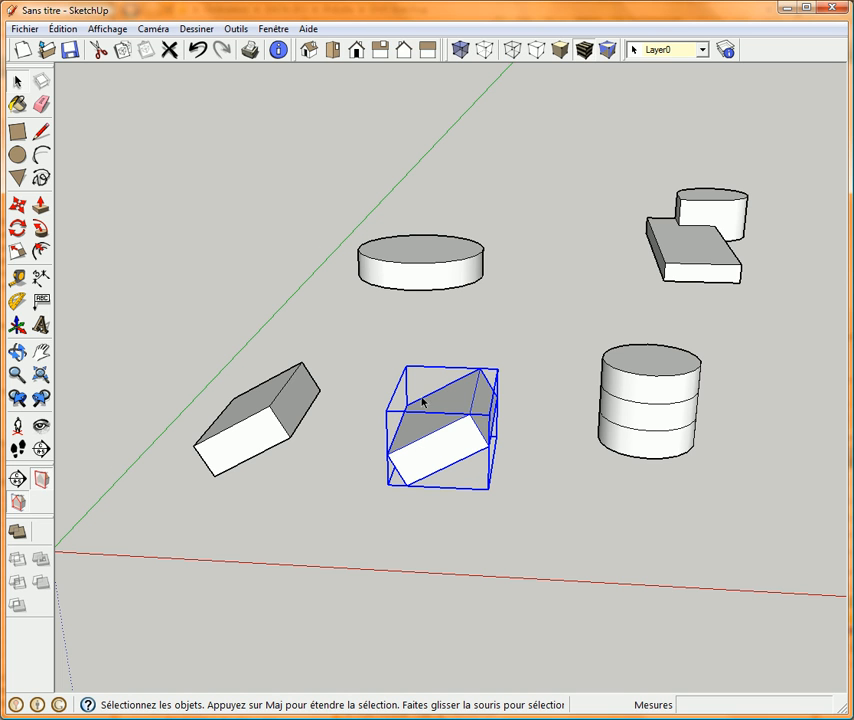
click(260, 445)
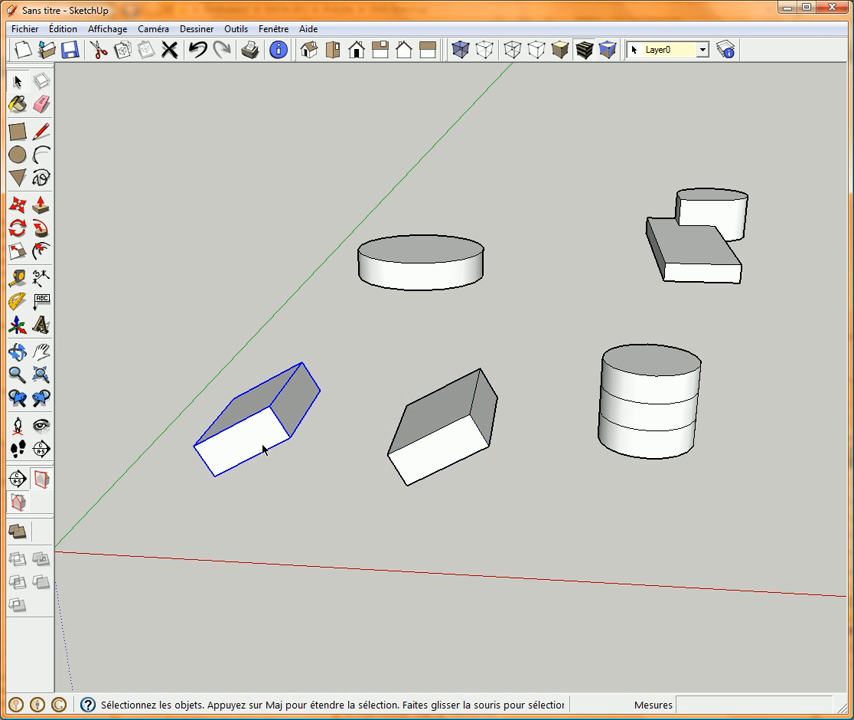
click(305, 497)
- Make a group from the middle band of the three-tier cylinder
middle_drag(691, 517, 635, 412)
drag(548, 306, 669, 355)
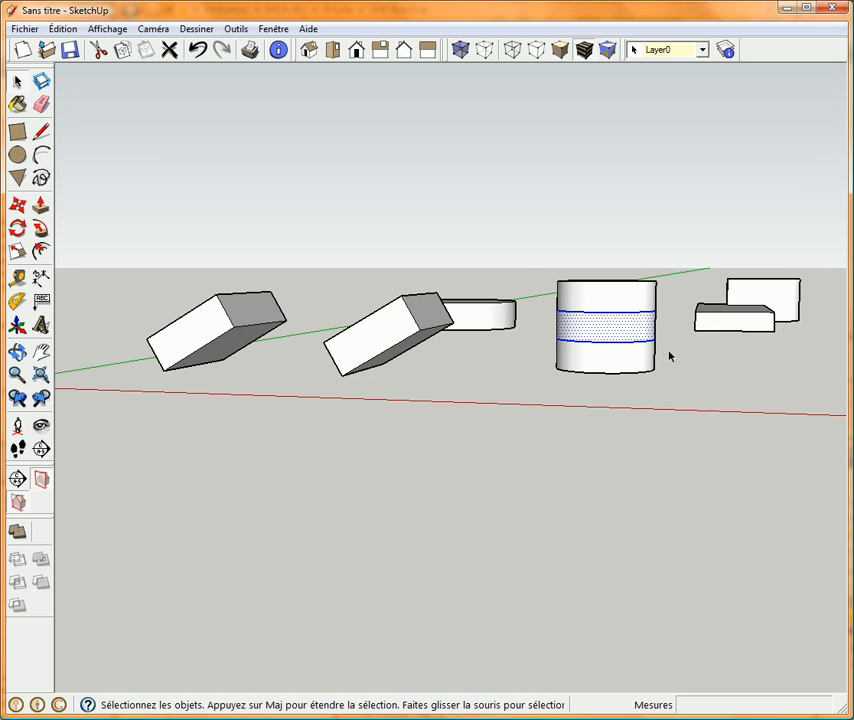
right_click(623, 337)
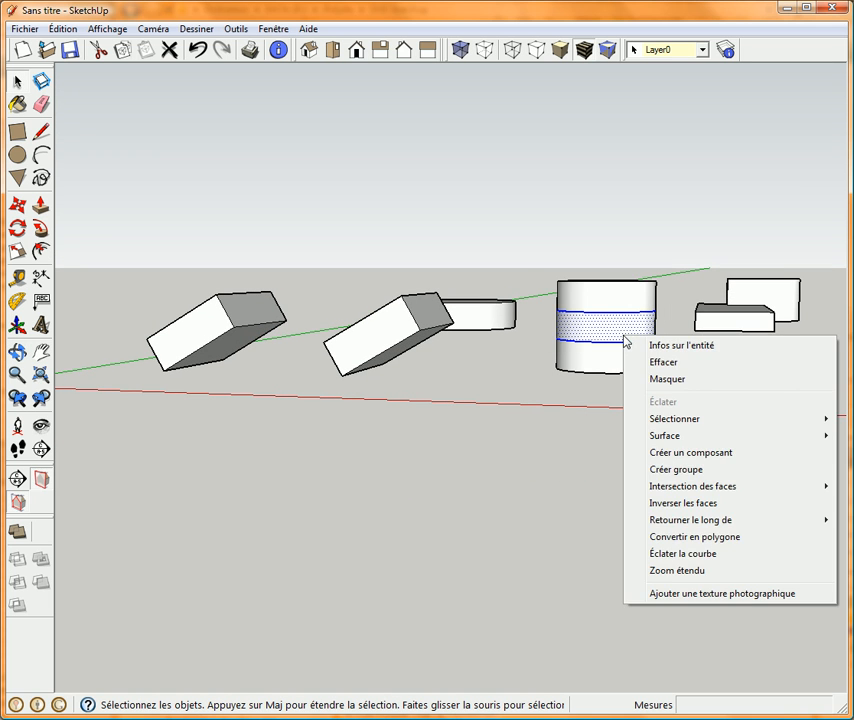
click(672, 469)
- Move the grouped middle band out of the cylinder to the open ground in front
middle_drag(540, 440, 587, 488)
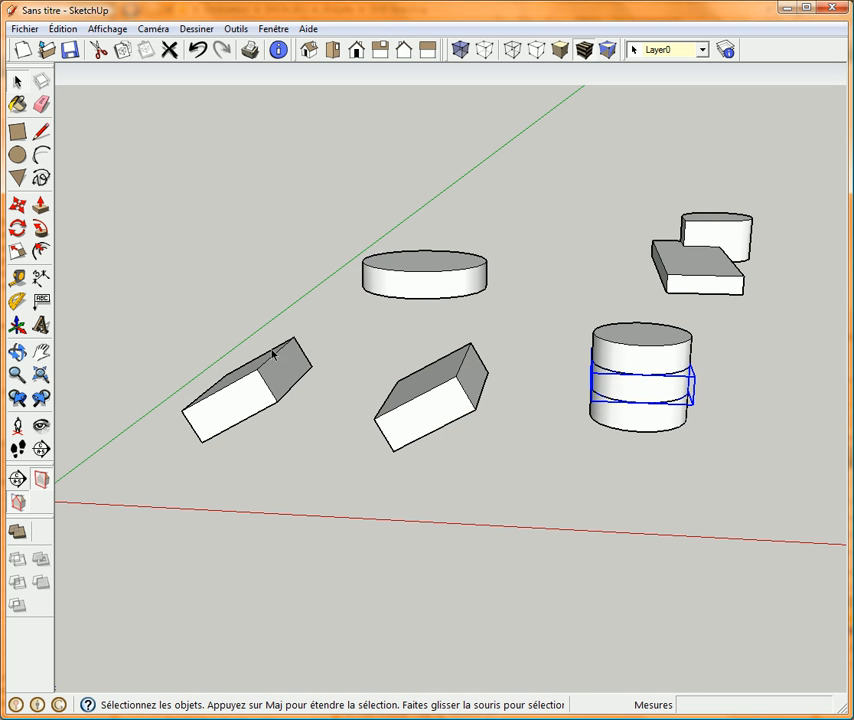
click(17, 205)
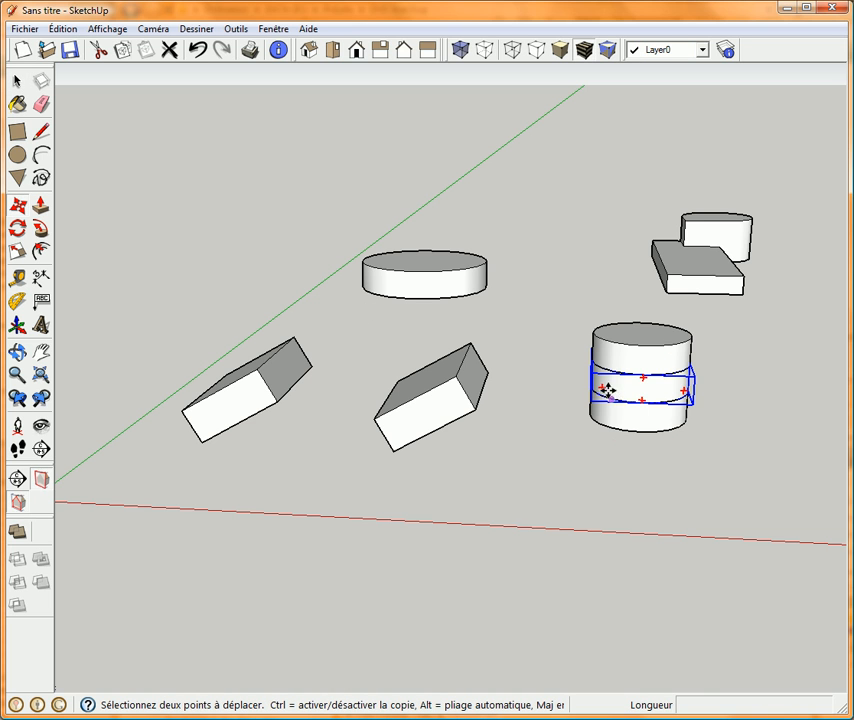
click(624, 386)
click(505, 511)
- Redraw one rim edge on each remaining cylinder tier to close the openings left by the removed band
middle_drag(640, 505, 665, 516)
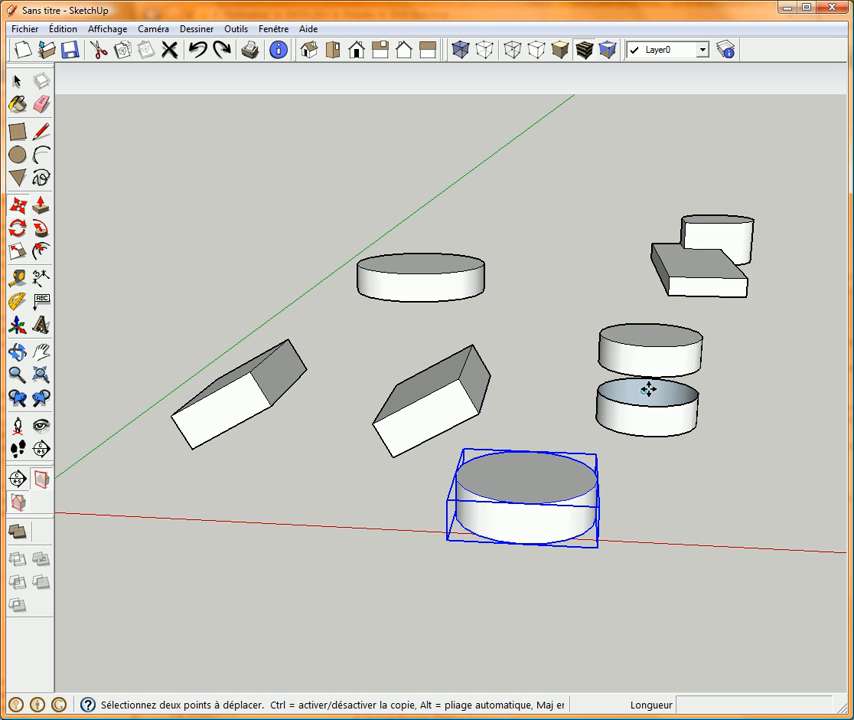
scroll(665, 385, up, 6)
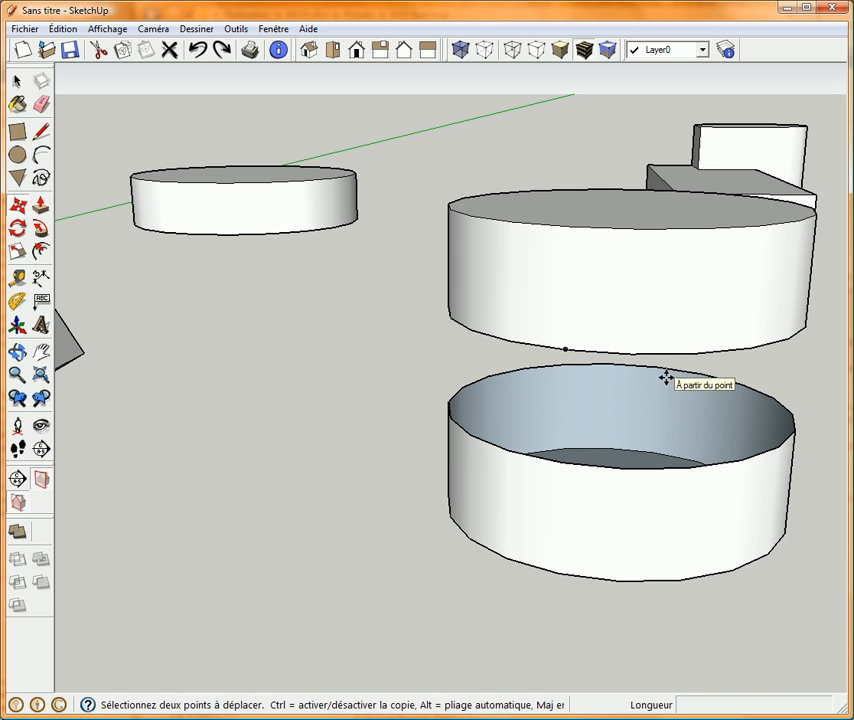
click(41, 131)
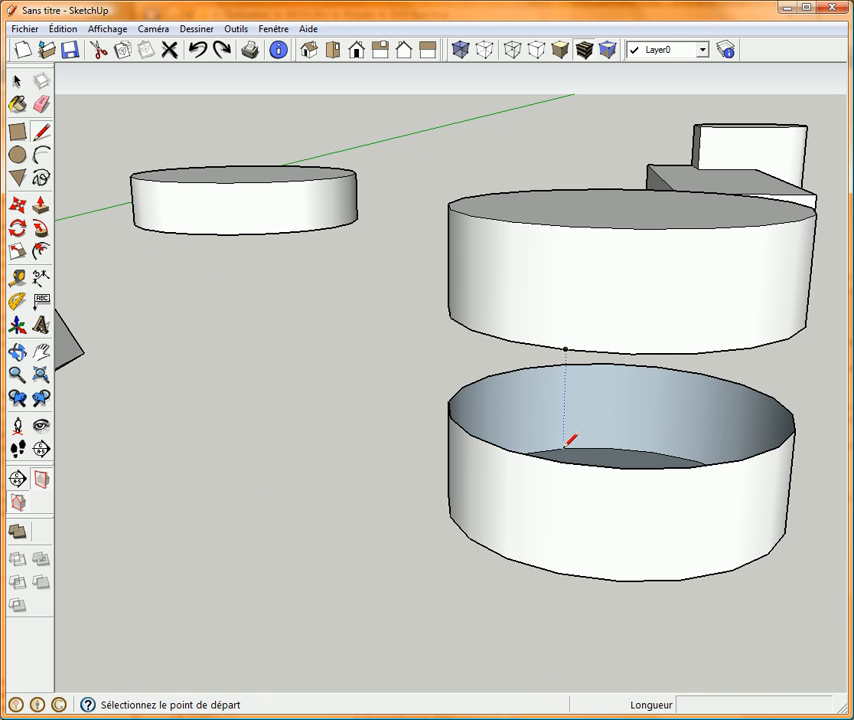
click(470, 436)
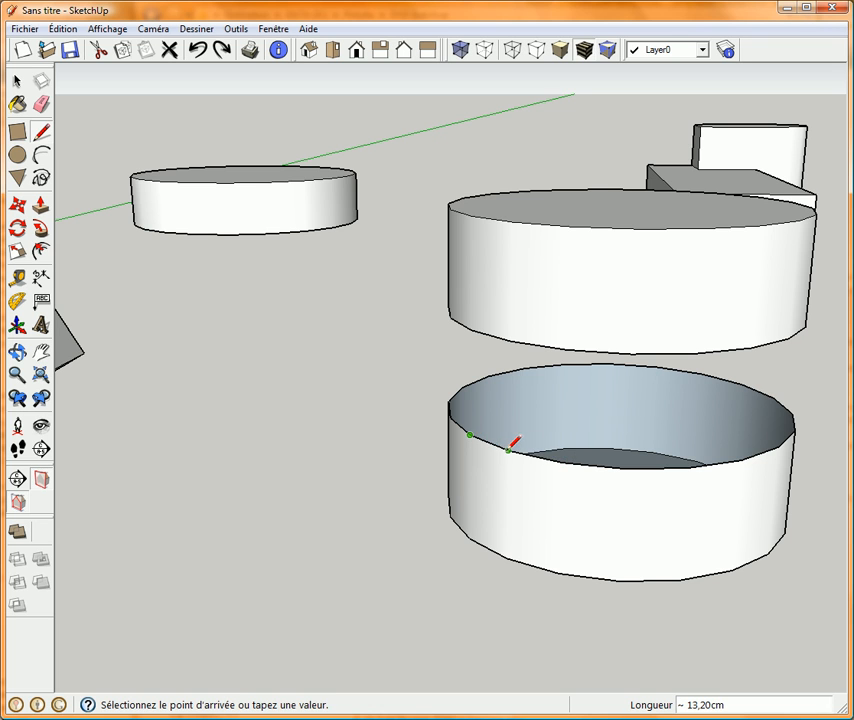
click(511, 447)
click(470, 330)
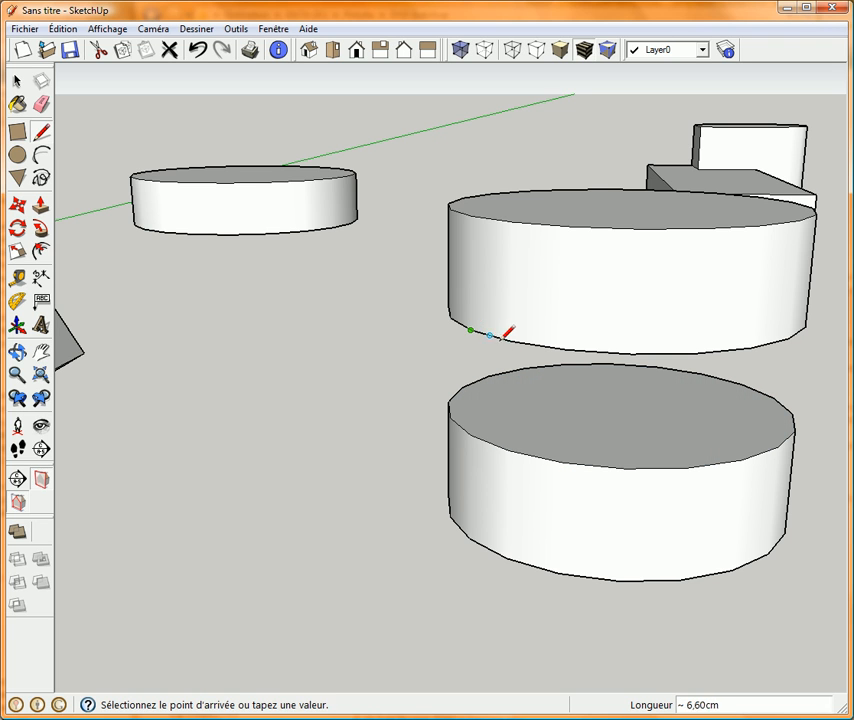
click(511, 339)
- Make a group from the cut cylinder's top face and the attached slab's top and front faces
scroll(400, 406, down, 5)
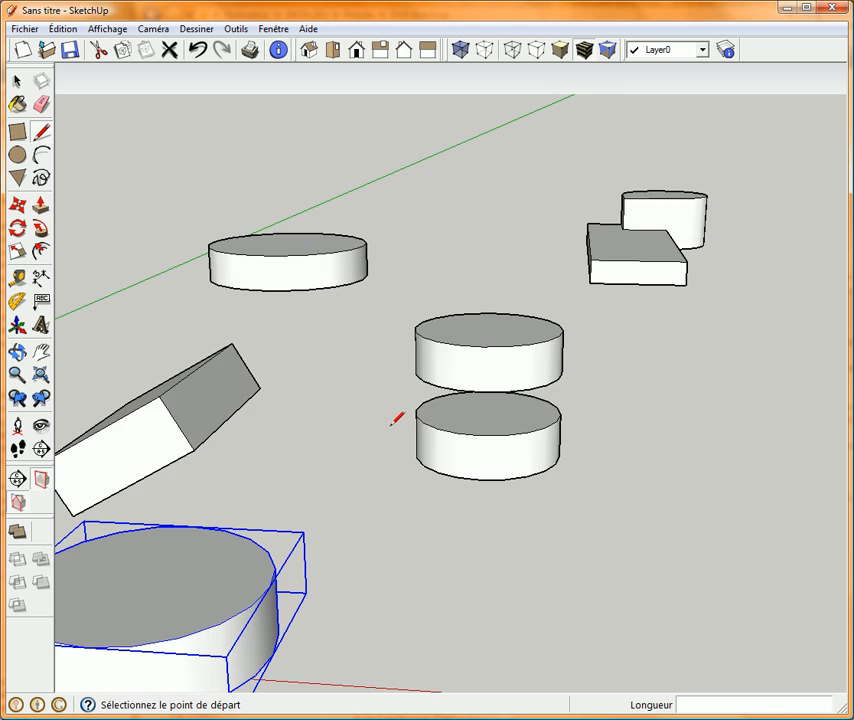
scroll(376, 450, down, 2)
mouse_move(372, 457)
middle_down()
mouse_move(581, 484)
mouse_move(675, 510)
mouse_move(661, 503)
middle_up()
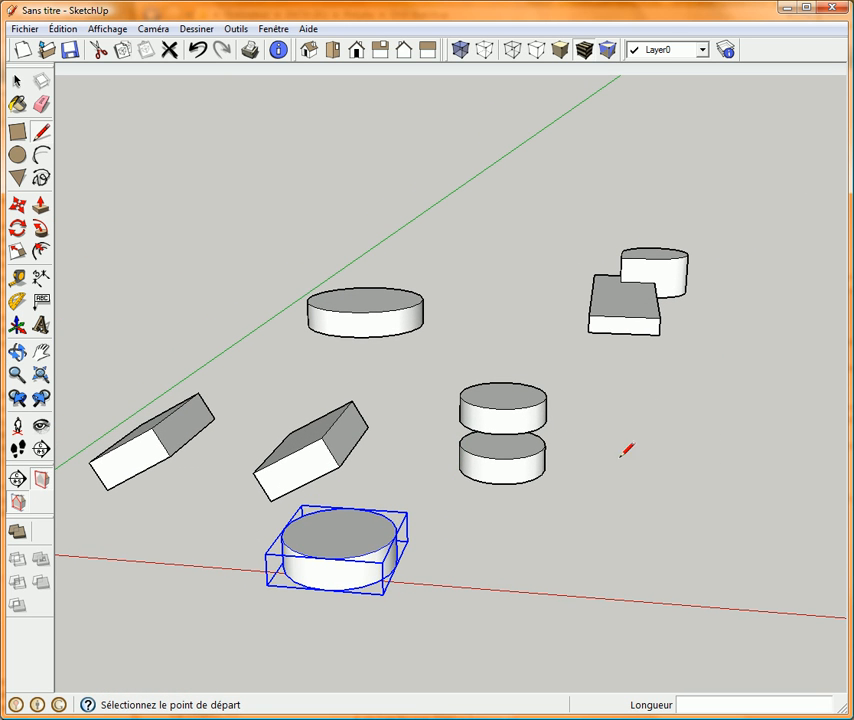
key(space)
scroll(640, 376, up, 6)
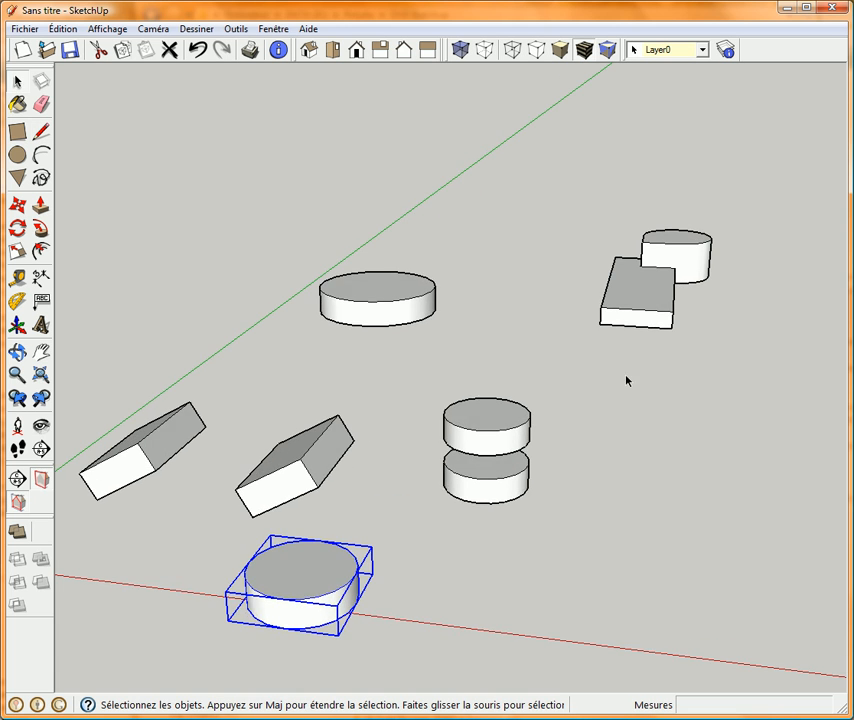
scroll(692, 280, up, 1)
click(663, 198)
shift+click(598, 313)
shift+click(585, 378)
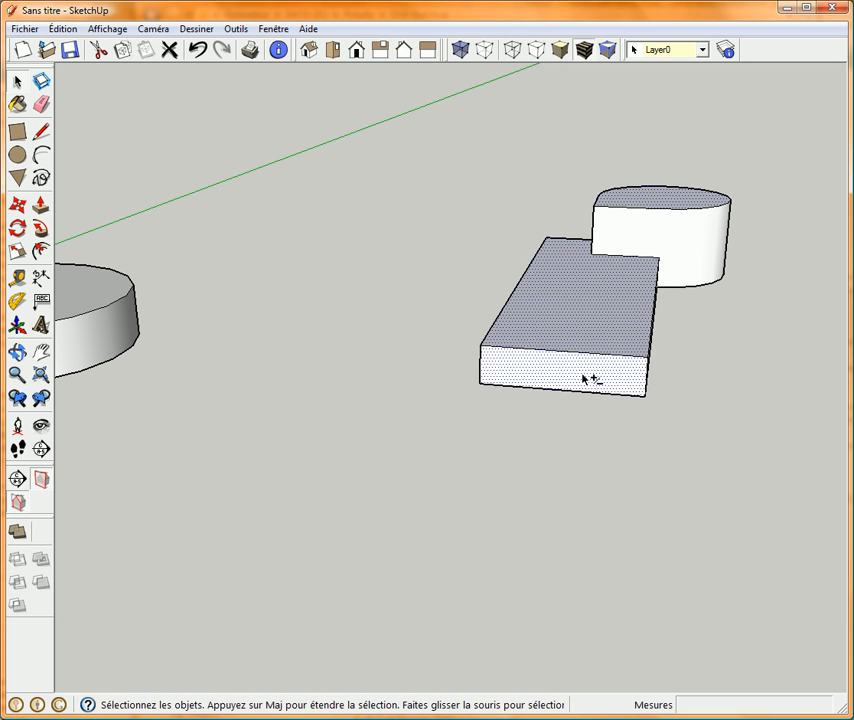
right_click(584, 334)
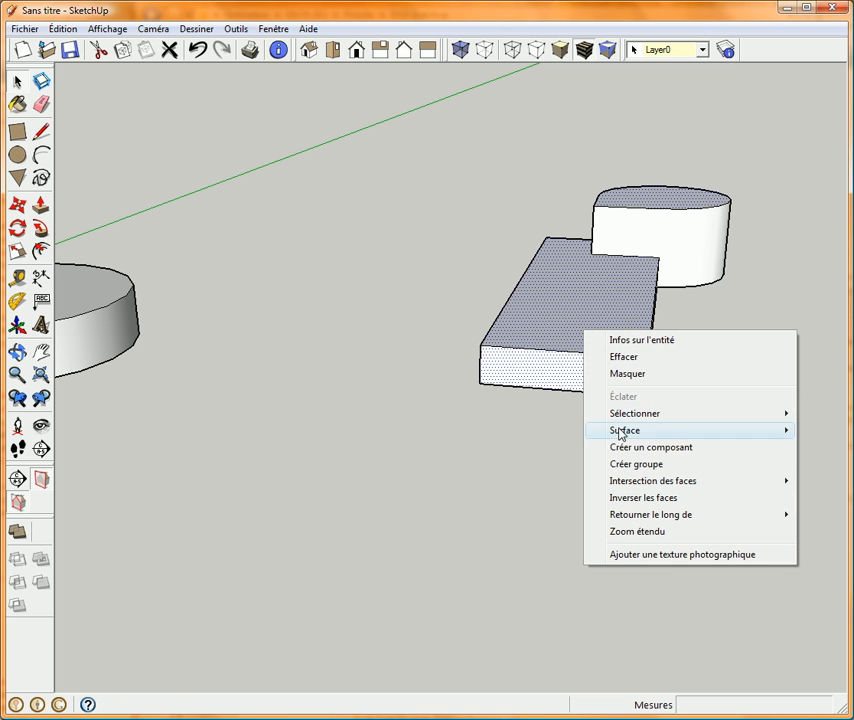
click(636, 469)
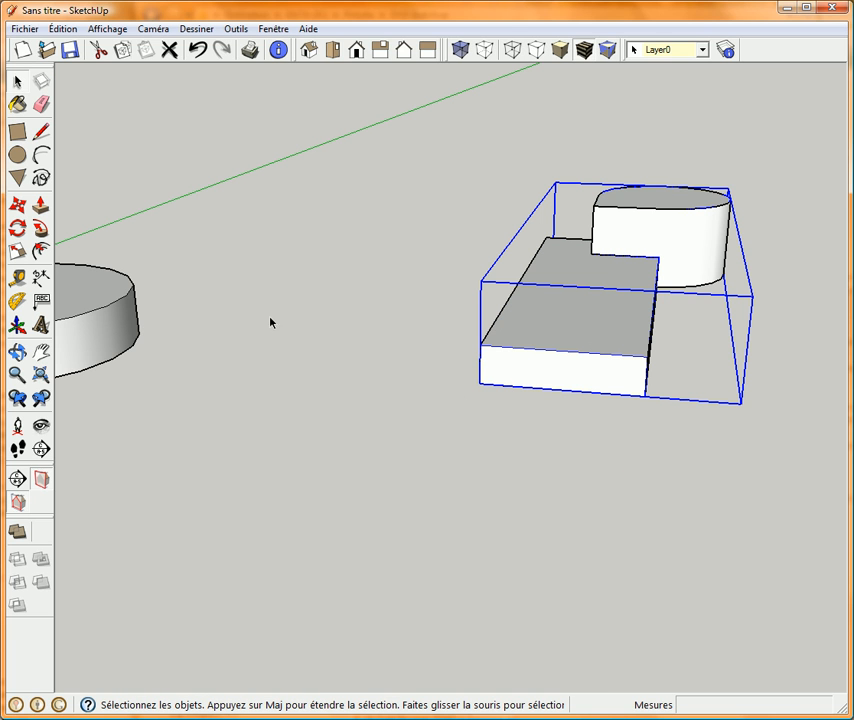
- Move the grouped faces about 270.7 cm away from the solid, then undo the move and the grouping
click(19, 207)
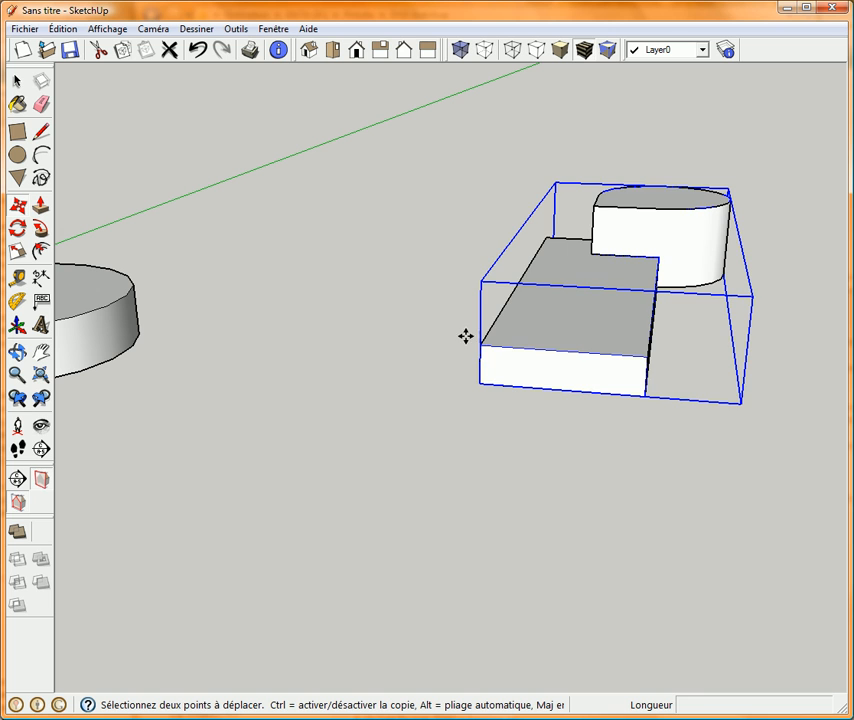
click(537, 369)
click(290, 288)
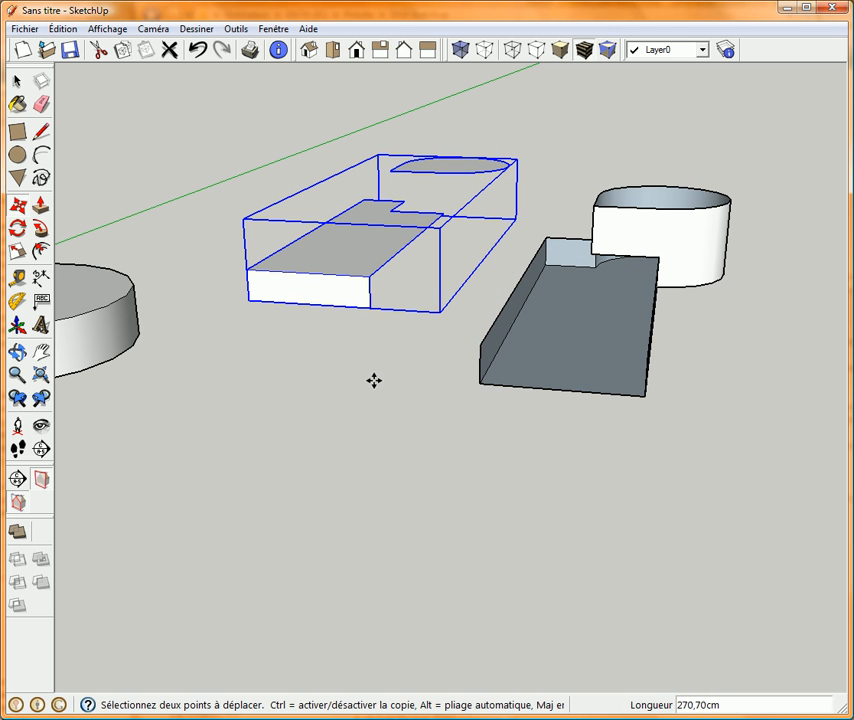
key(space)
click(374, 382)
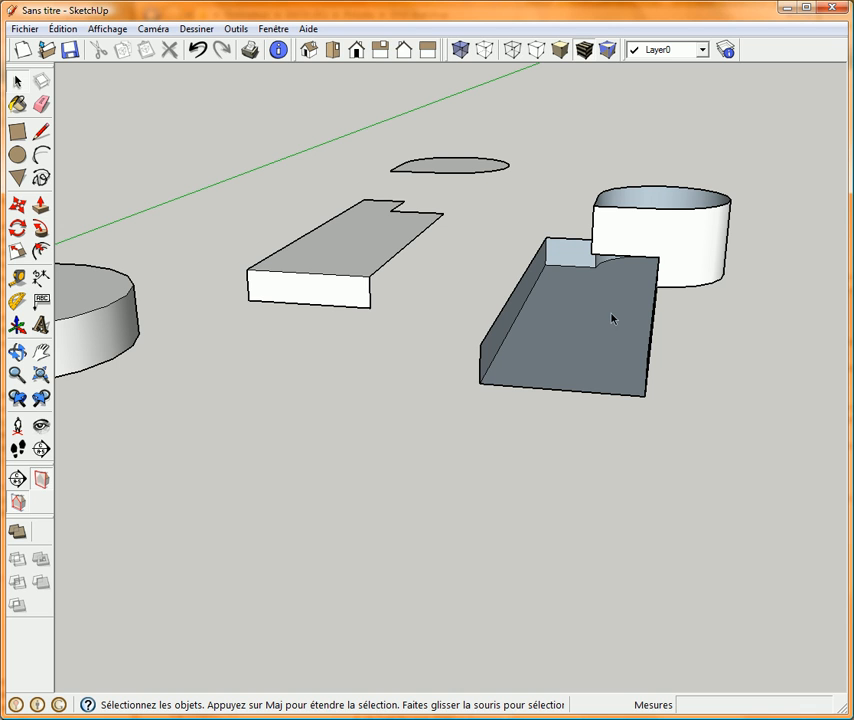
click(197, 50)
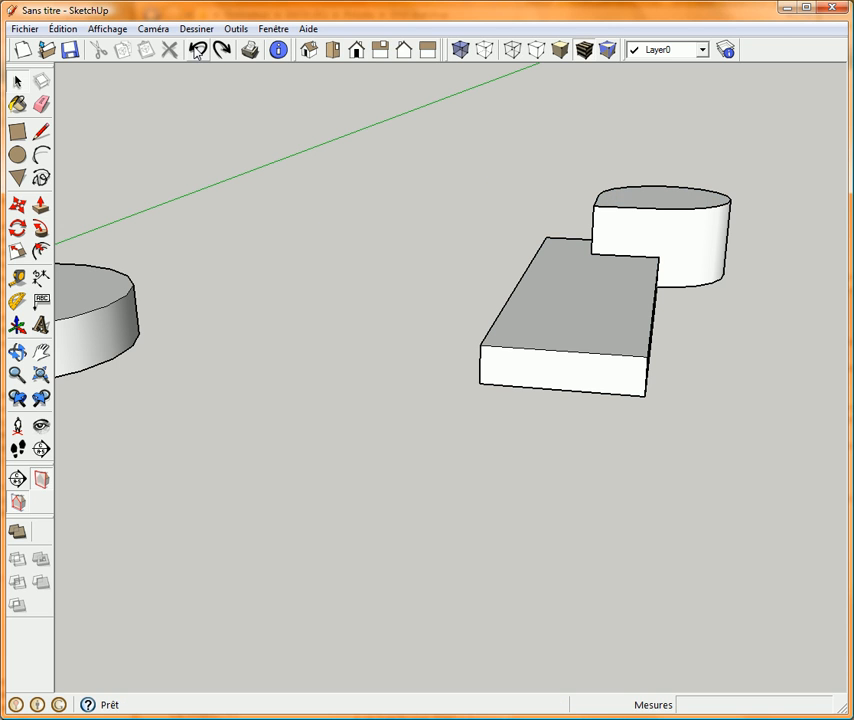
- Copy the slab's top and front faces and the cut cylinder's top face about 240.2 cm away from the solid
click(566, 335)
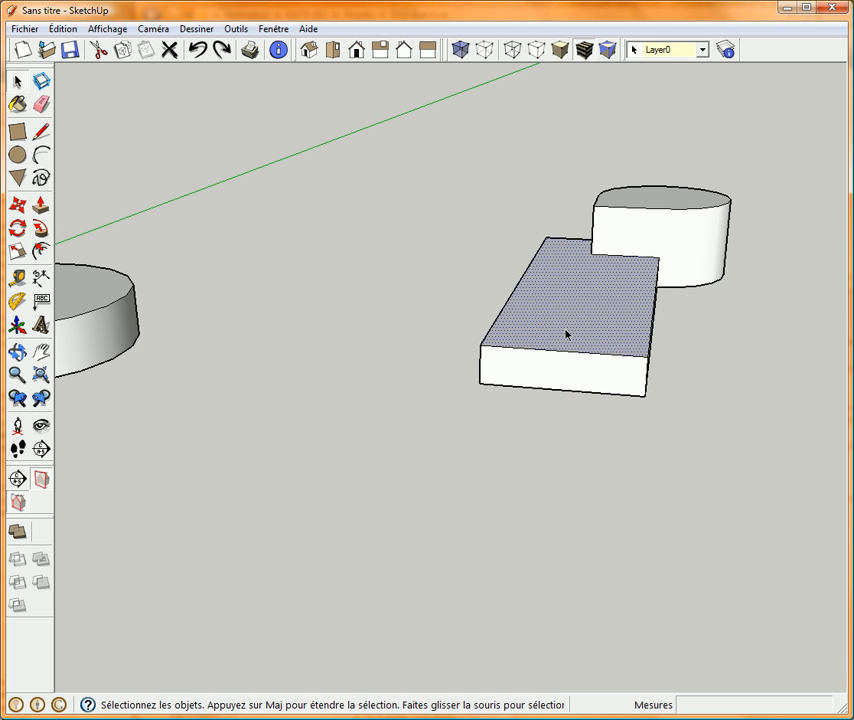
shift+click(566, 377)
shift+click(654, 196)
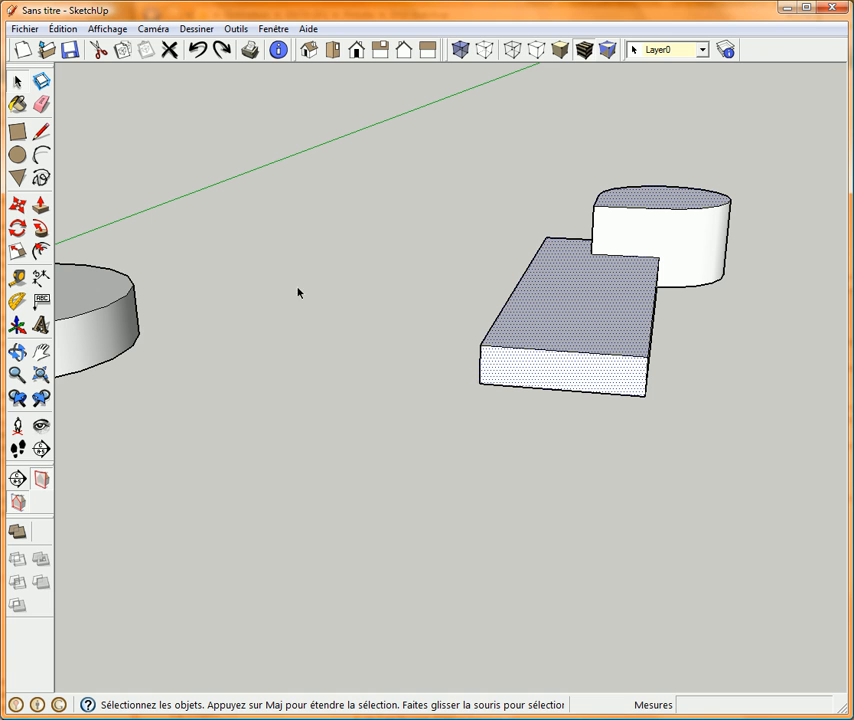
click(17, 204)
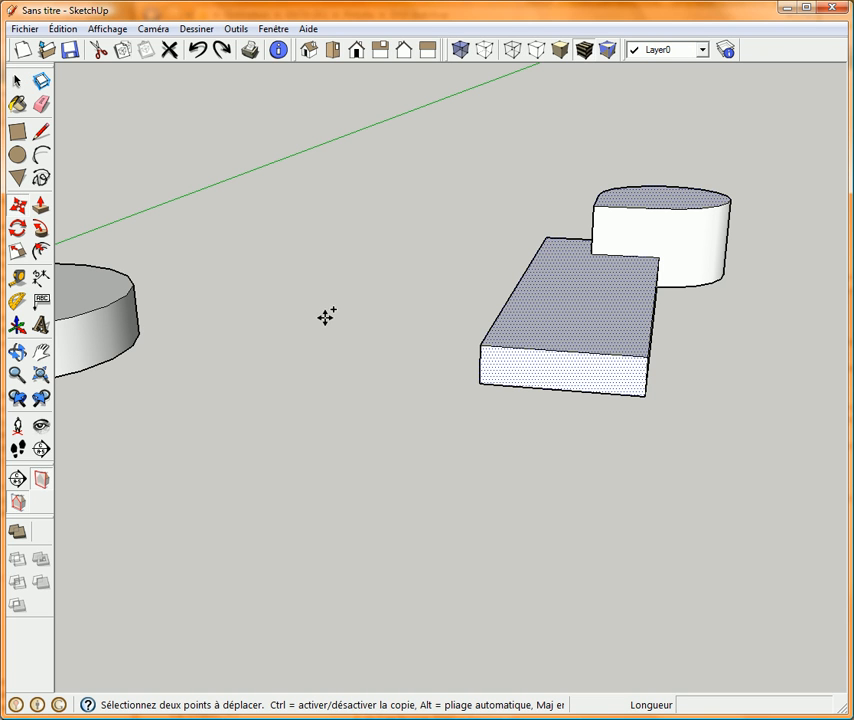
key(ctrl)
click(525, 370)
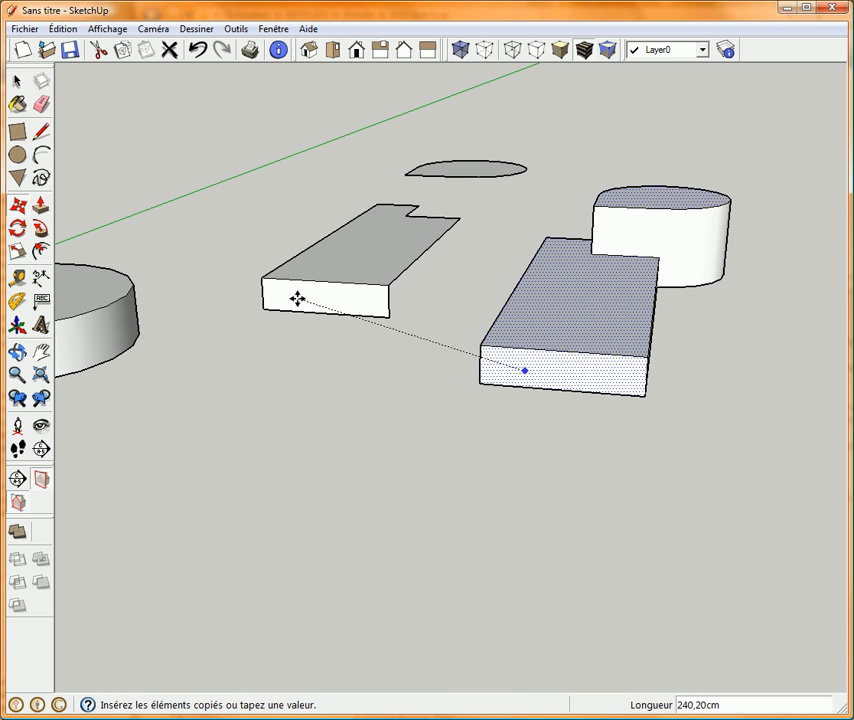
click(299, 296)
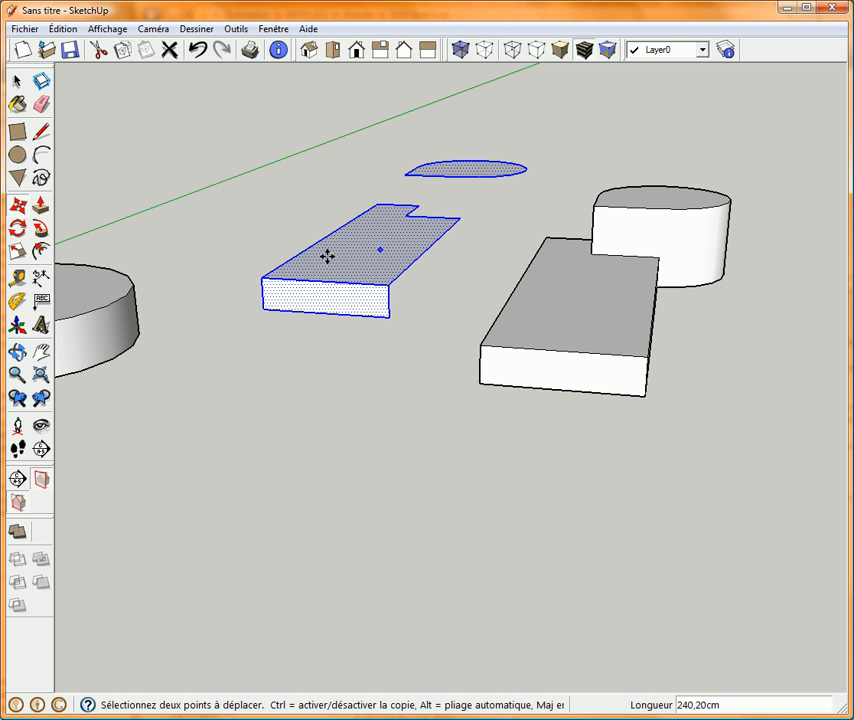
- Make a group from the copied faces, leaving nothing selected
right_click(353, 256)
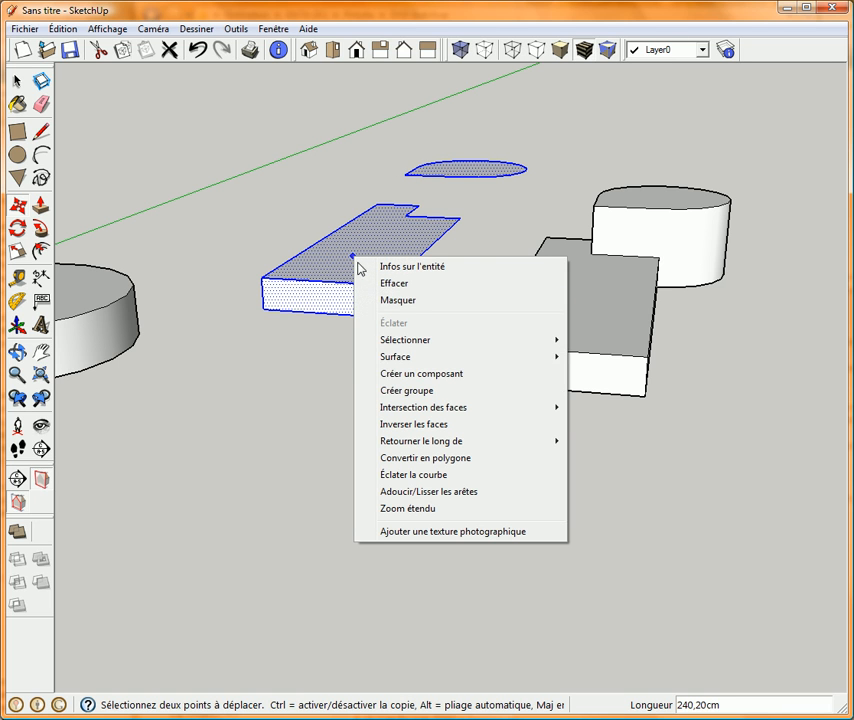
click(407, 392)
key(space)
click(373, 412)
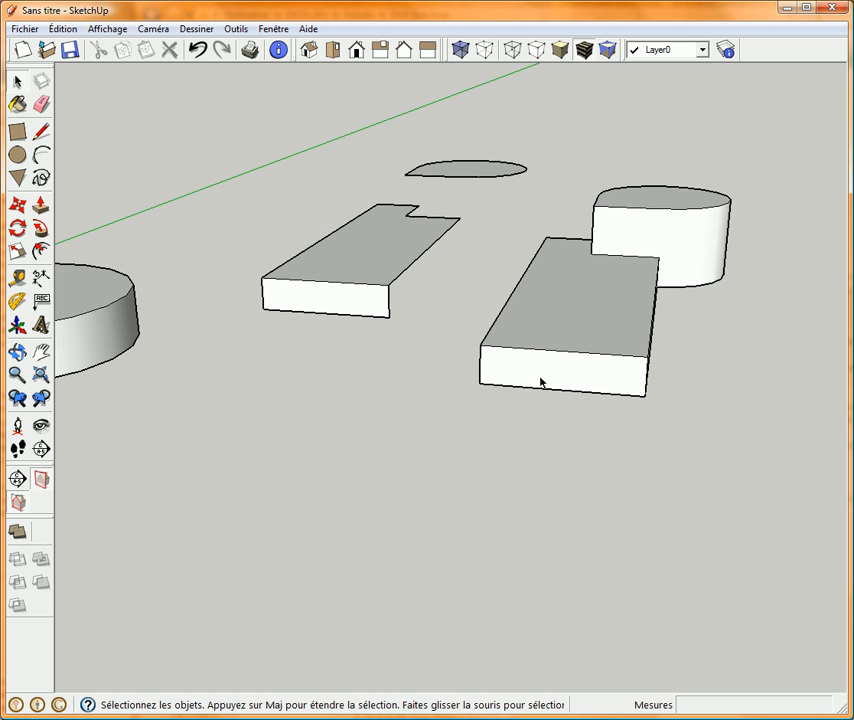
- Group the two tilted boxes, the original slab's top face, and the upper cylinder tier's top and side faces together
scroll(450, 440, down, 8)
shift+middle_drag(328, 490, 545, 436)
scroll(545, 436, down, 2)
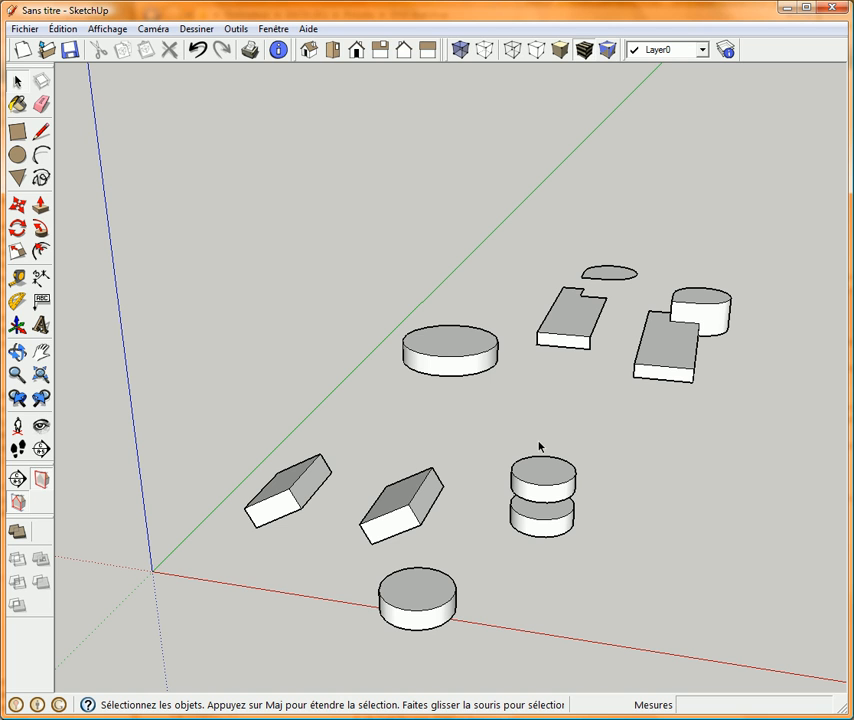
click(414, 505)
shift+click(297, 491)
shift+click(680, 351)
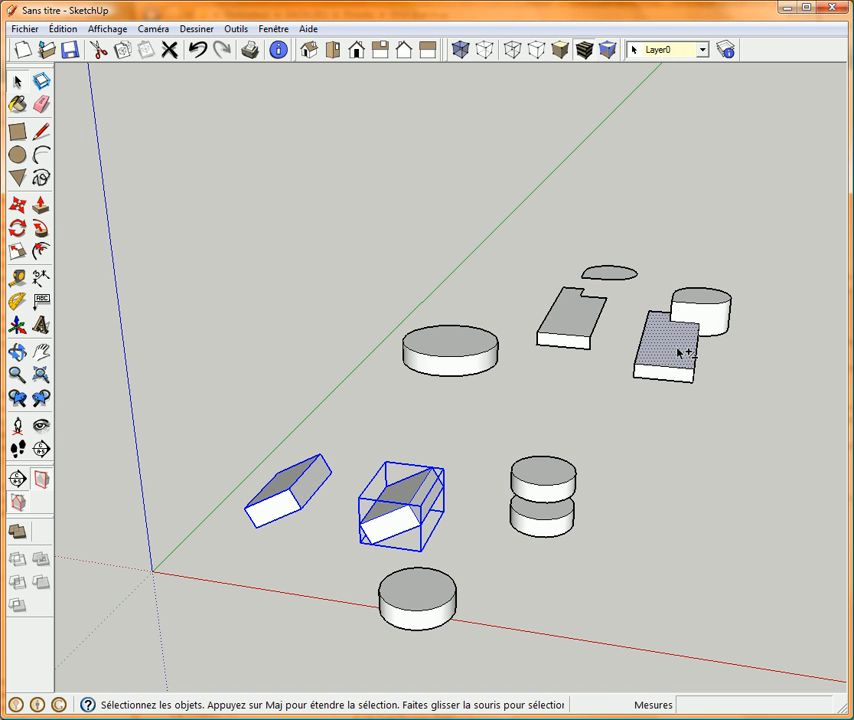
shift+click(556, 484)
shift+click(557, 494)
right_click(556, 497)
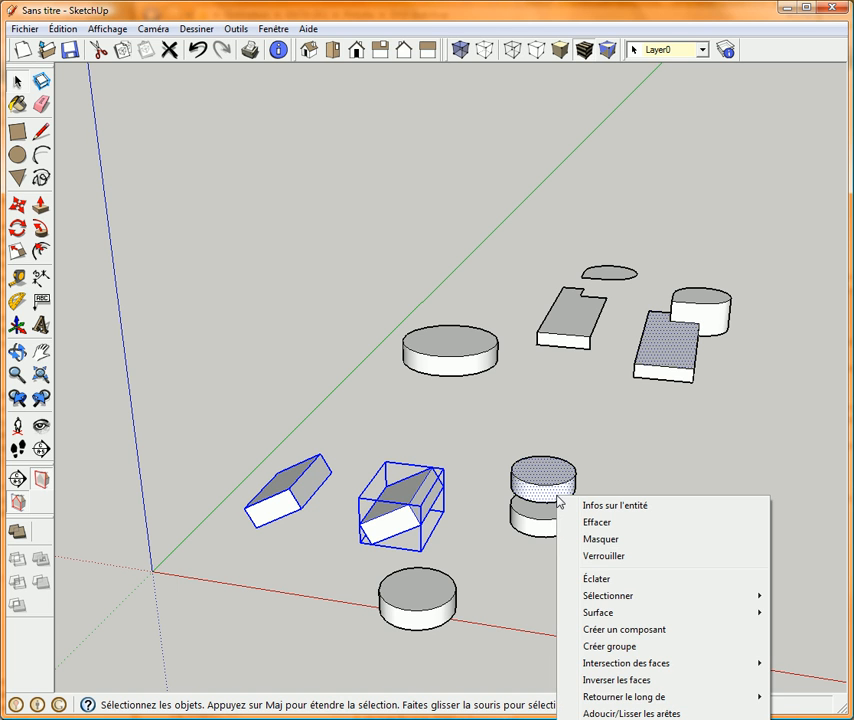
click(625, 648)
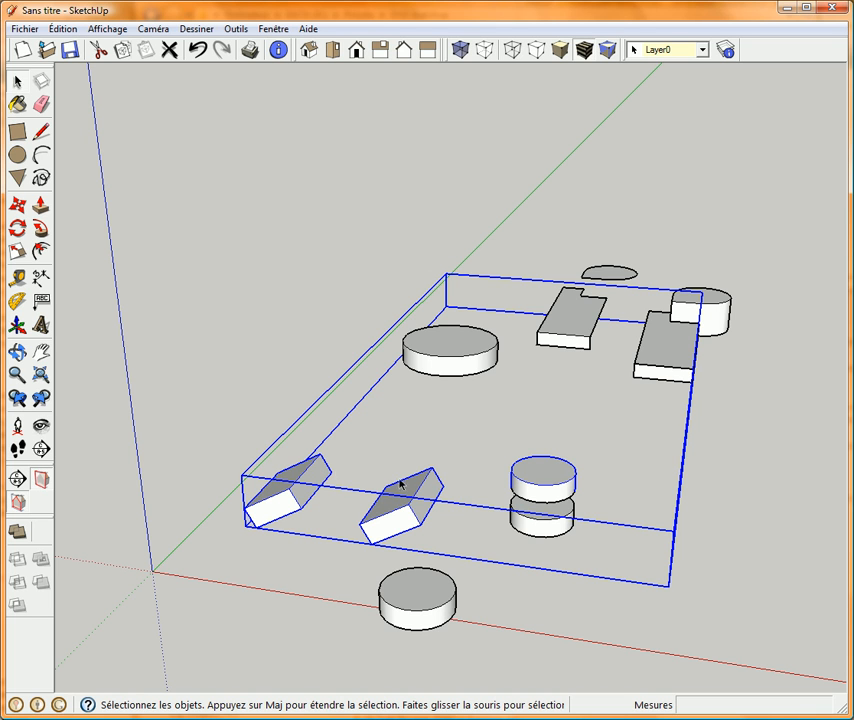
- Move the mixed group of boxes and faces about 705 cm away from the source solids, toward the back
key(m)
click(616, 434)
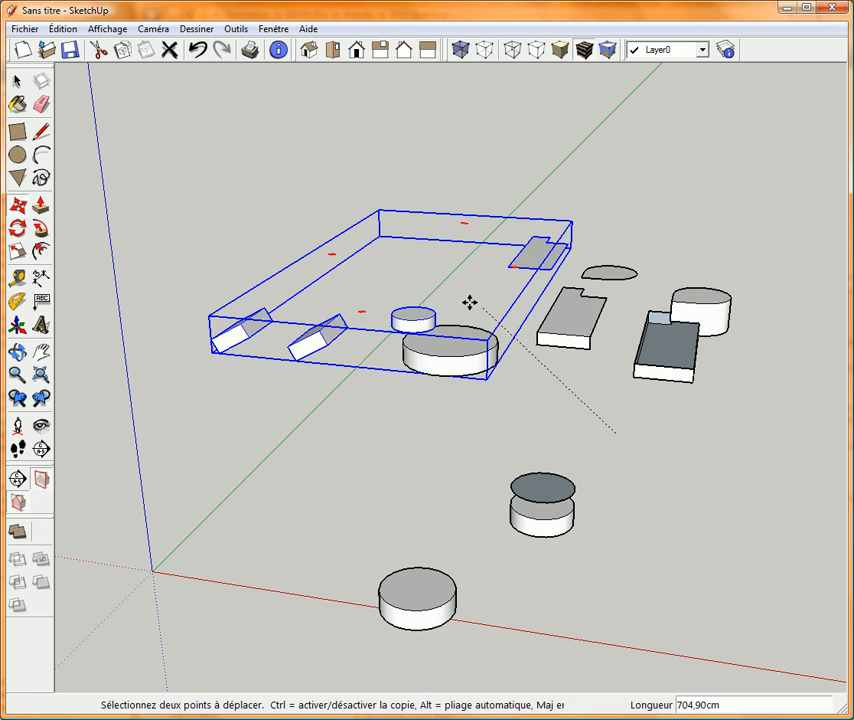